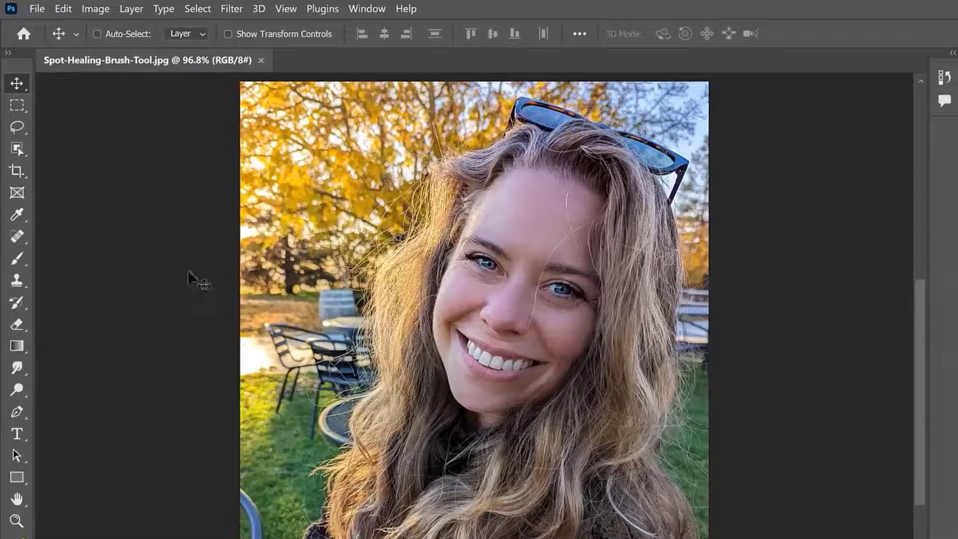
Step: Activate the Spot Healing Brush Tool and add a new blank layer above the Background layer
left_click(17, 236)
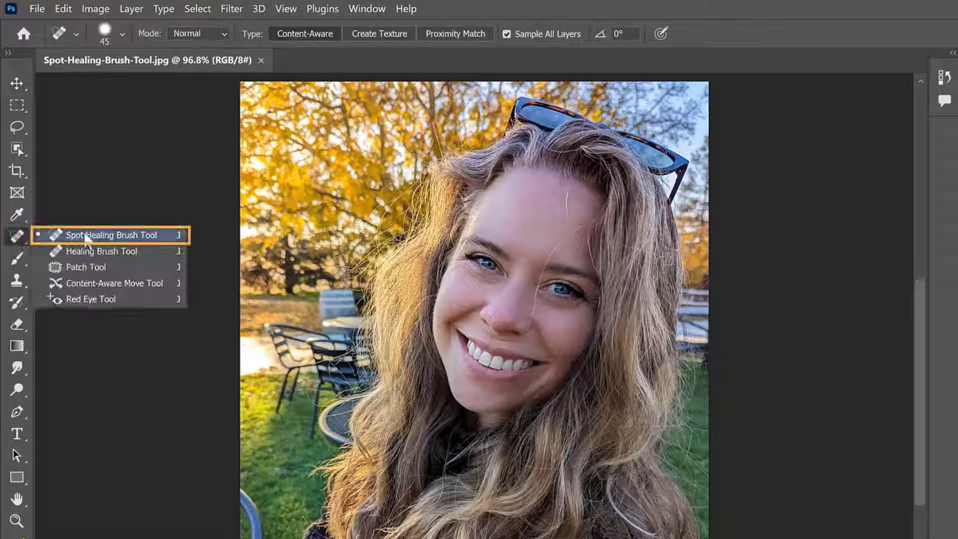
left_click(170, 237)
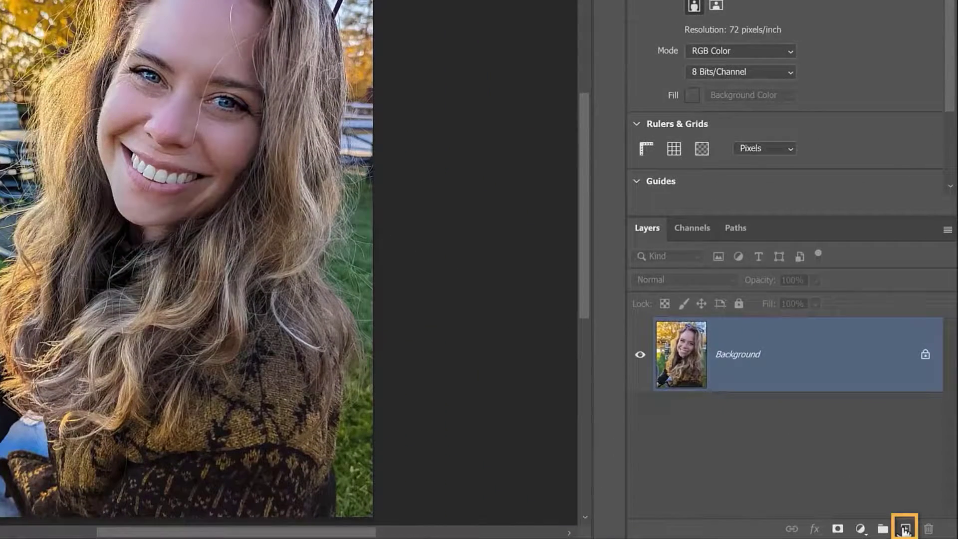
left_click(919, 530)
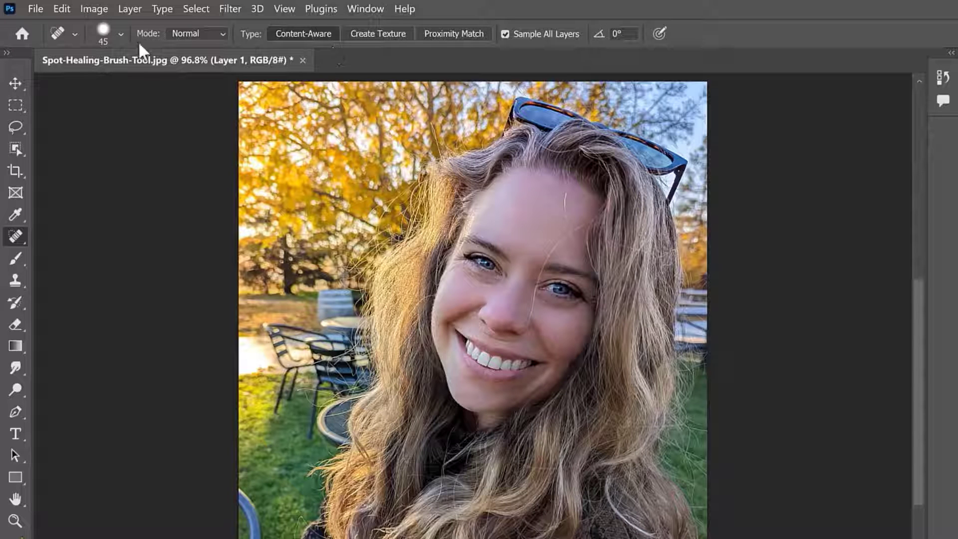
Step: Reduce the healing brush to about 10 px and dab it on the upper end of the stray hair on the forehead
left_click(121, 36)
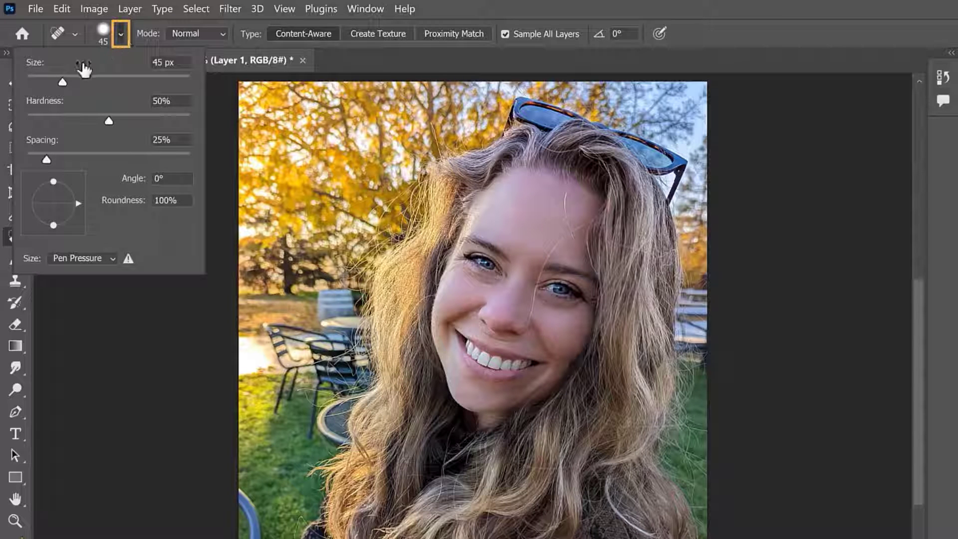
left_click_drag(83, 79, 35, 80)
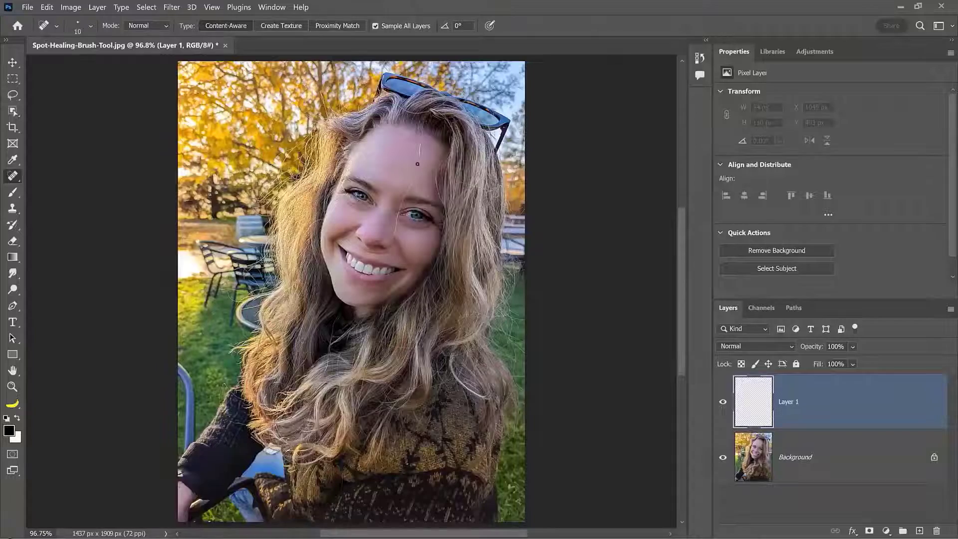
key("bracketright")
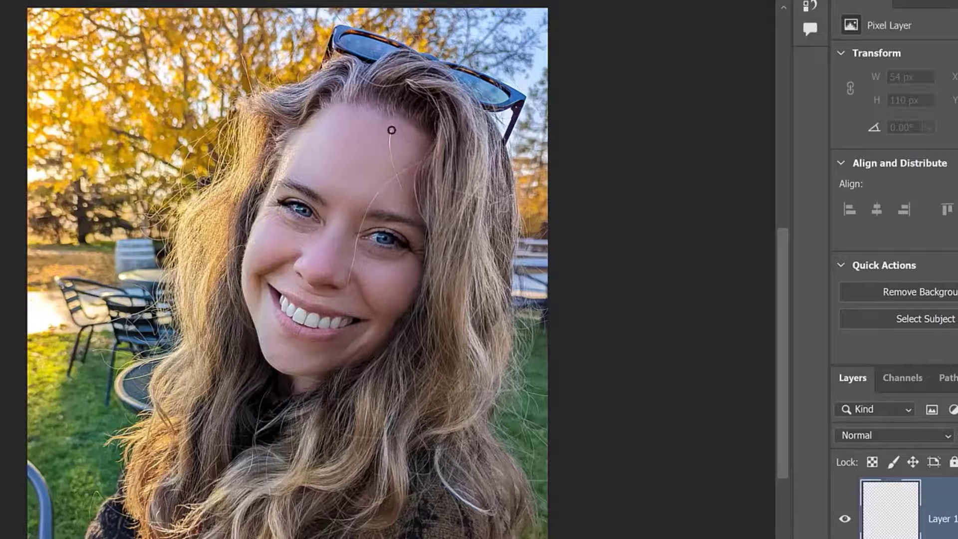
left_click(391, 131)
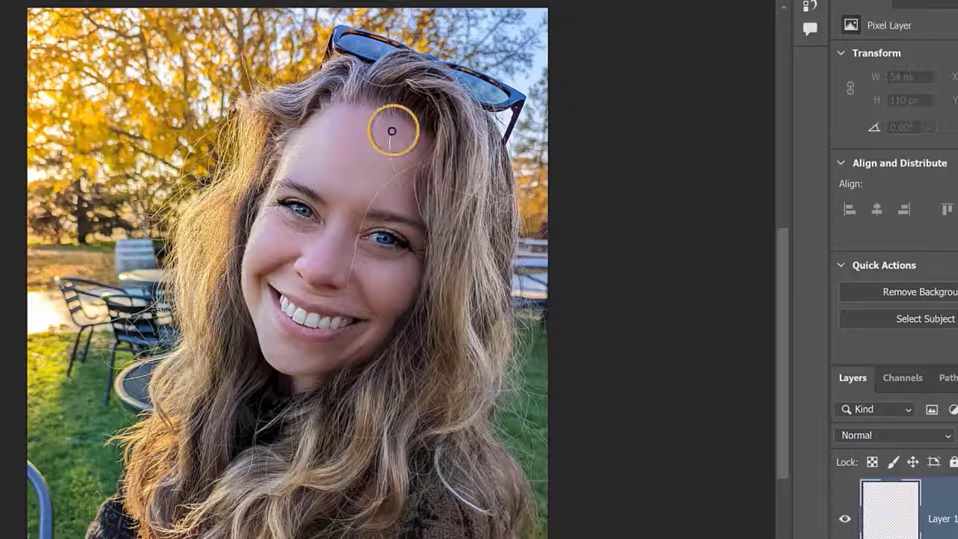
Step: Adjust the brush size and paint along the stray hair on the forehead to remove it
key("bracketleft")
key("bracketleft")
key("bracketleft")
key("bracketleft")
key("Caps_Lock")
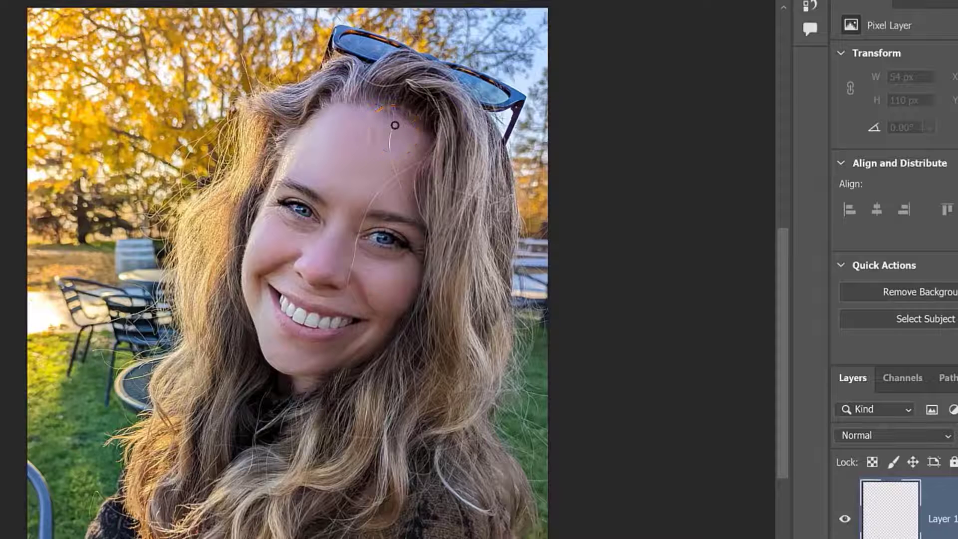
mouse_move(395, 125)
left_mouse_down()
mouse_move(394, 171)
mouse_move(412, 161)
mouse_move(400, 171)
left_mouse_up()
key("ctrl+z")
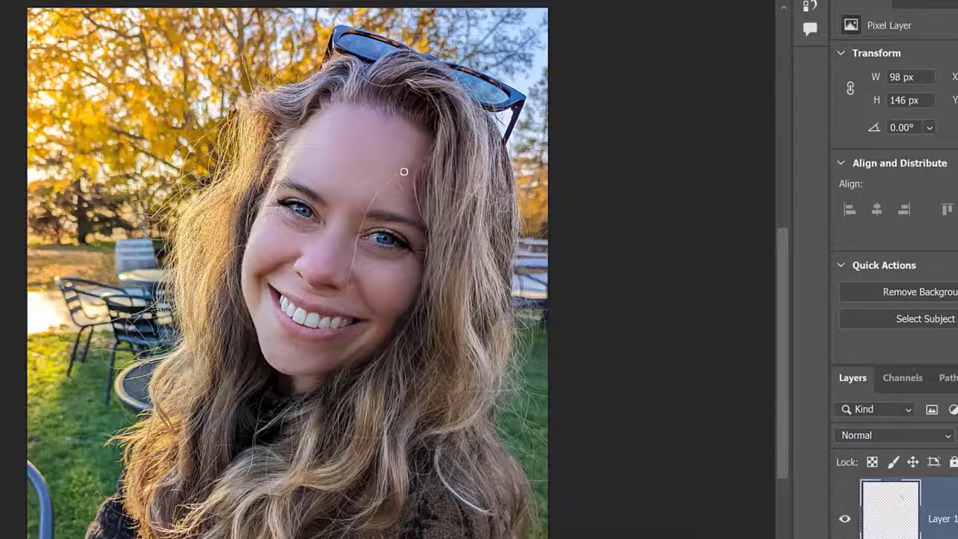
Step: Heal the remaining stray hairs from the forehead down past the brow and nose, reducing the brush to 9 px, and show Layer 1
mouse_move(404, 169)
left_mouse_down()
mouse_move(387, 191)
mouse_move(466, 245)
left_mouse_up()
key("ctrl+z")
left_click_drag(395, 175, 368, 206)
key("bracketleft")
key("bracketleft")
left_click_drag(368, 206, 362, 224)
left_click_drag(363, 225, 345, 293)
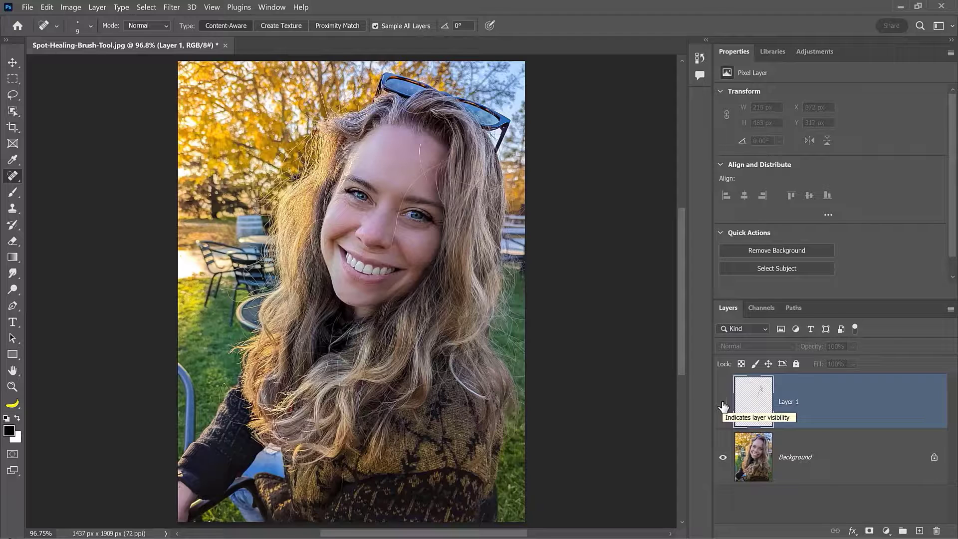
left_click(722, 404)
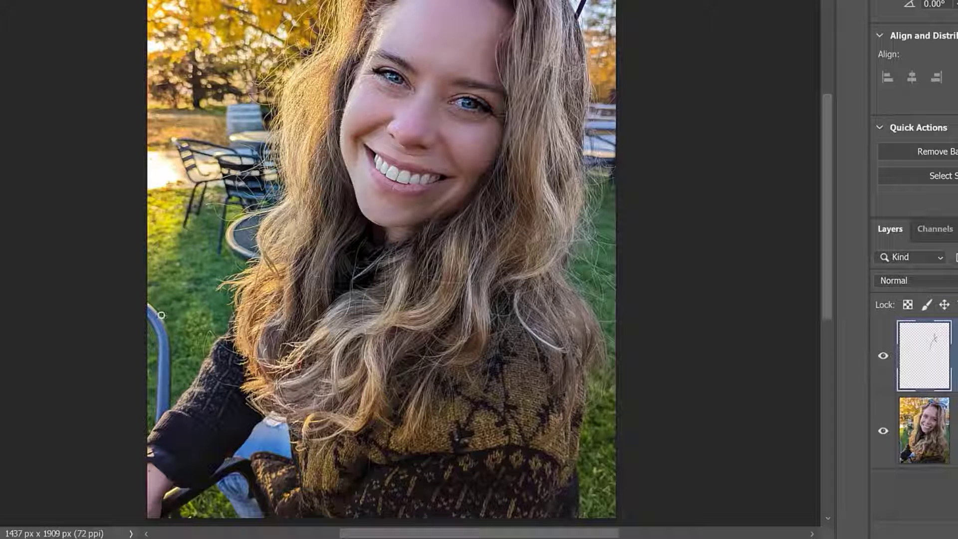
Step: Enlarge the healing brush and paint over the blue chair frame on the grass at the photo's left edge
key("bracketright")
key("bracketright")
key("bracketright")
key("bracketright")
key("bracketright")
key("bracketright")
key("bracketright")
key("bracketright")
key("bracketright")
mouse_move(147, 307)
left_mouse_down()
mouse_move(165, 355)
mouse_move(166, 347)
mouse_move(148, 418)
left_mouse_up()
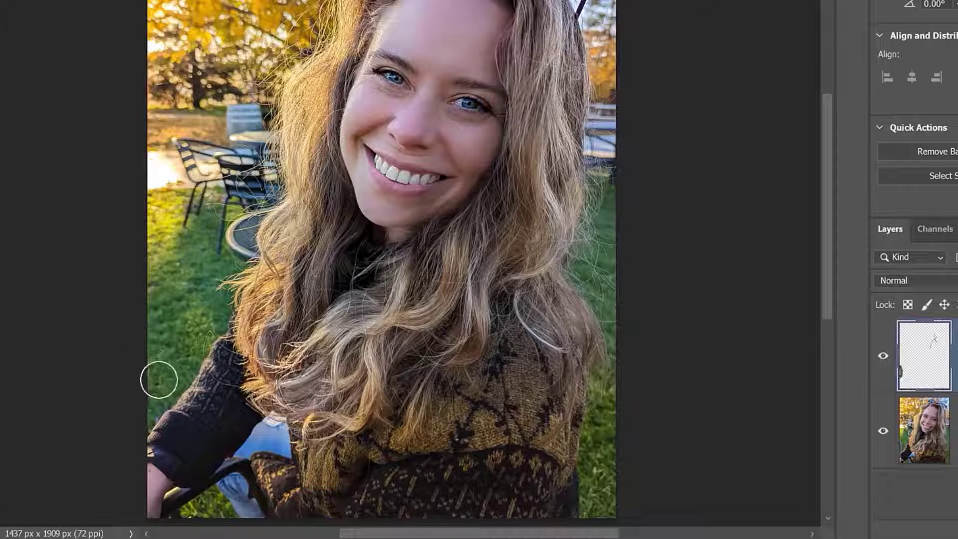
Step: Reduce the brush to 15 px and heal the leftover chair area along the upper edge of the sleeve
key("bracketleft")
key("bracketleft")
key("bracketleft")
key("bracketleft")
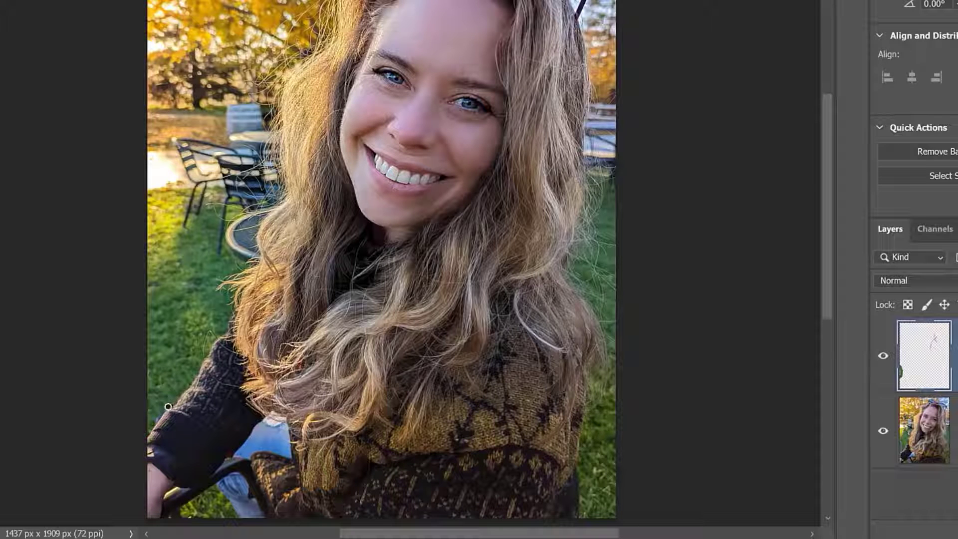
left_click_drag(169, 408, 153, 425)
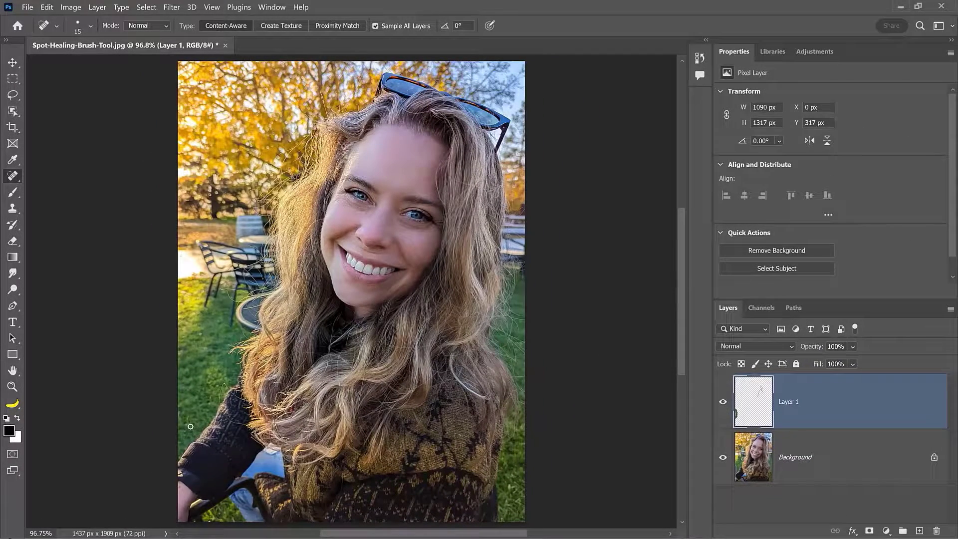
Step: Increase the healing brush size to 70 px
key("bracketright")
key("bracketright")
key("bracketright")
key("bracketright")
key("bracketright")
key("bracketright")
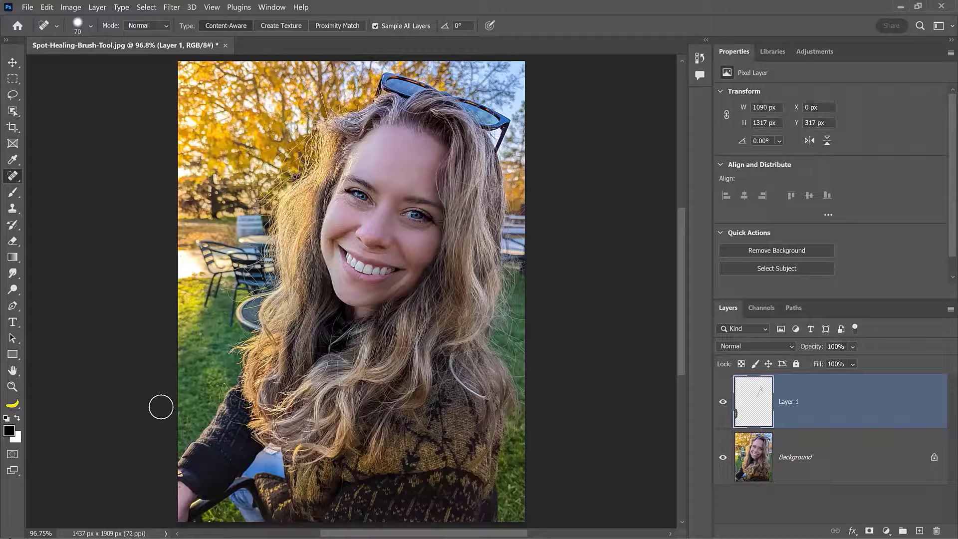